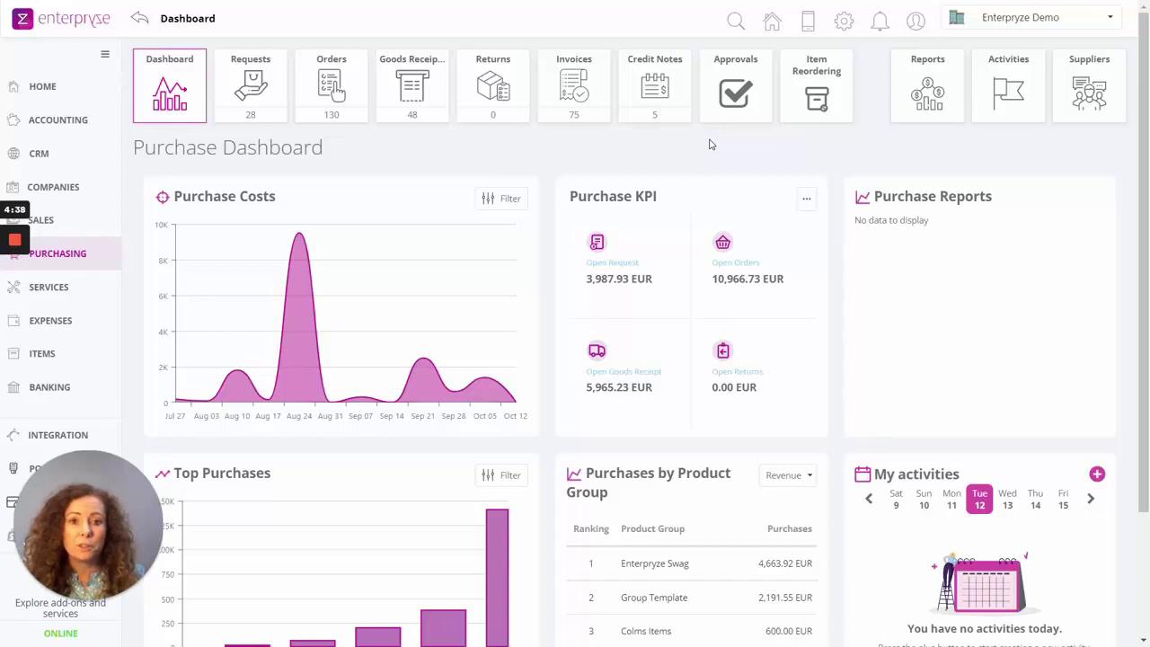
Open the 2demo organisation permissions of the first listed user in the user settings.
left_click(842, 24)
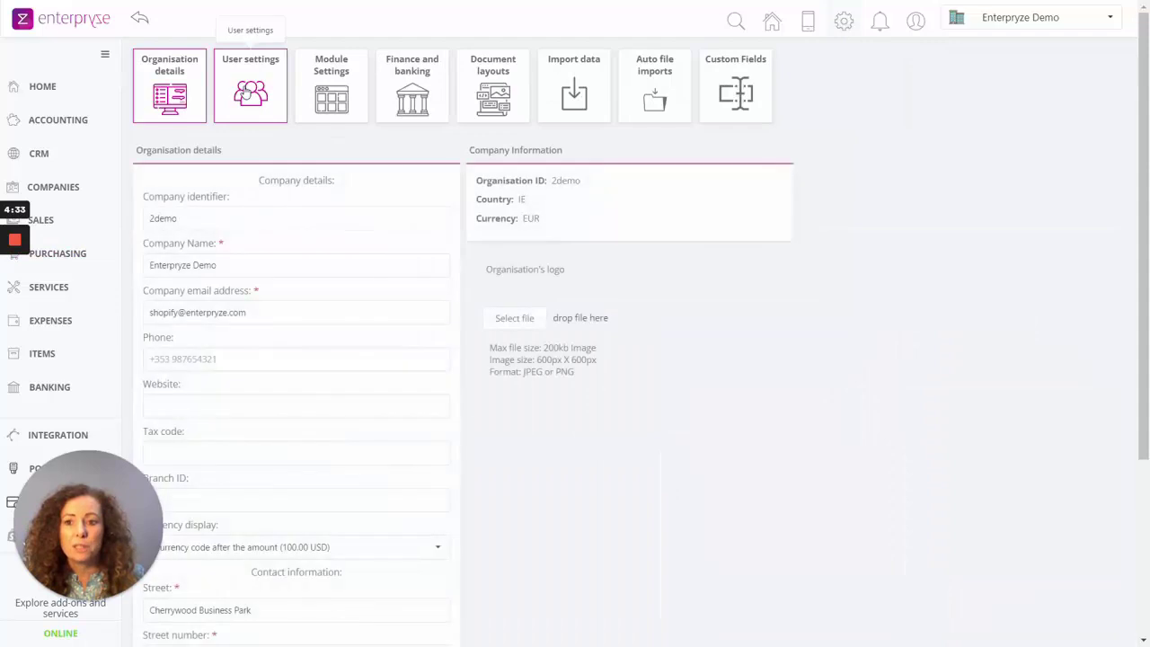
left_click(245, 95)
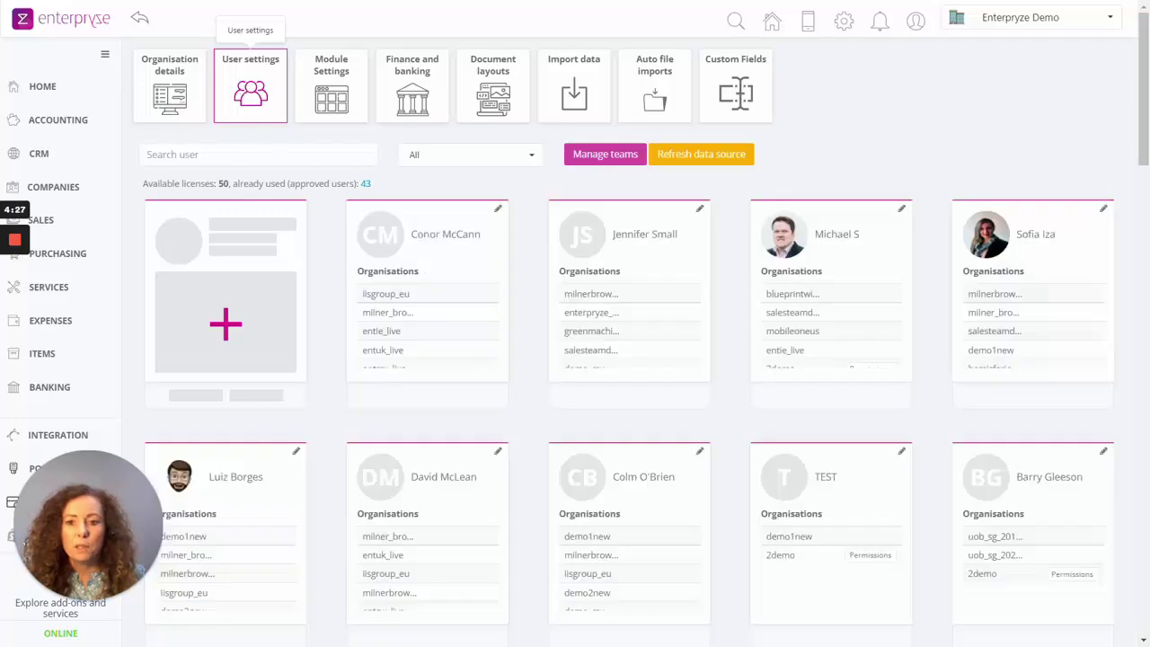
scroll(434, 261, "down", 3)
scroll(444, 193, "down", 3)
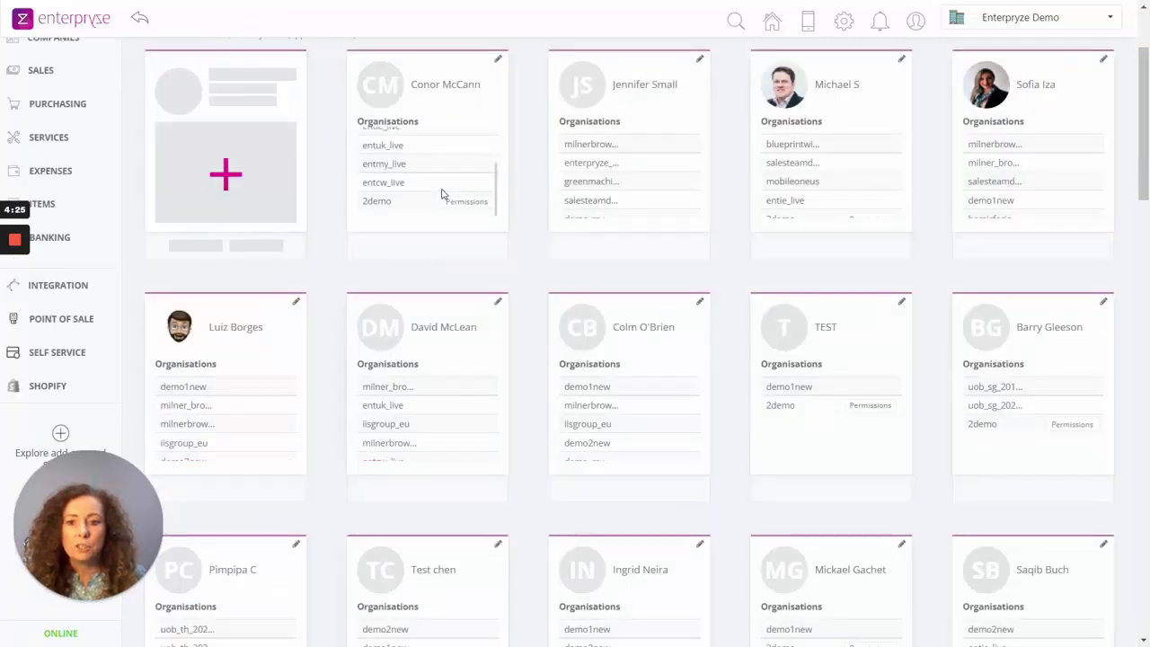
left_click(460, 201)
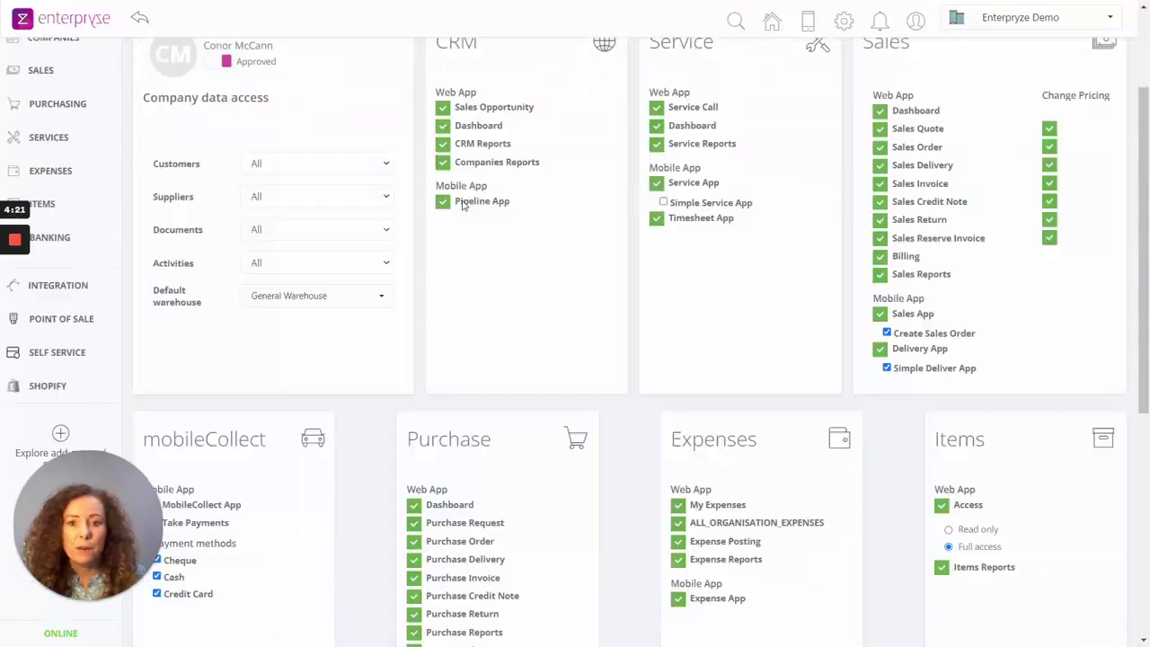
Ensure the Item Reordering permission under Purchase is enabled for this user and save the permissions.
scroll(433, 344, "down", 2)
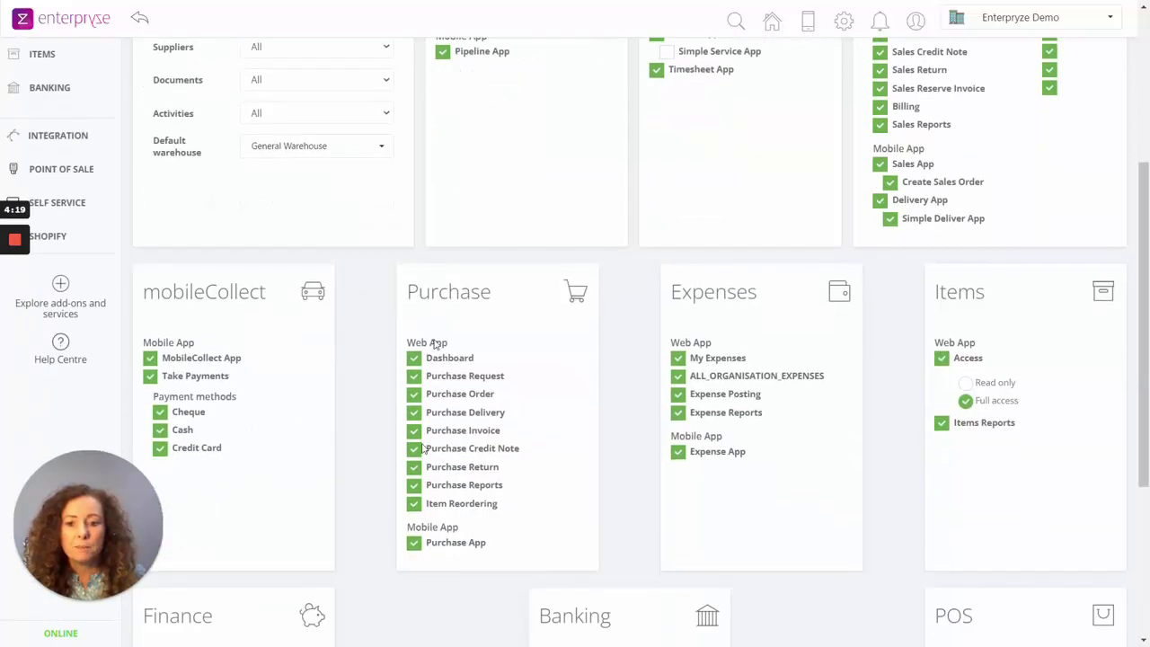
left_click(414, 506)
left_click(414, 506)
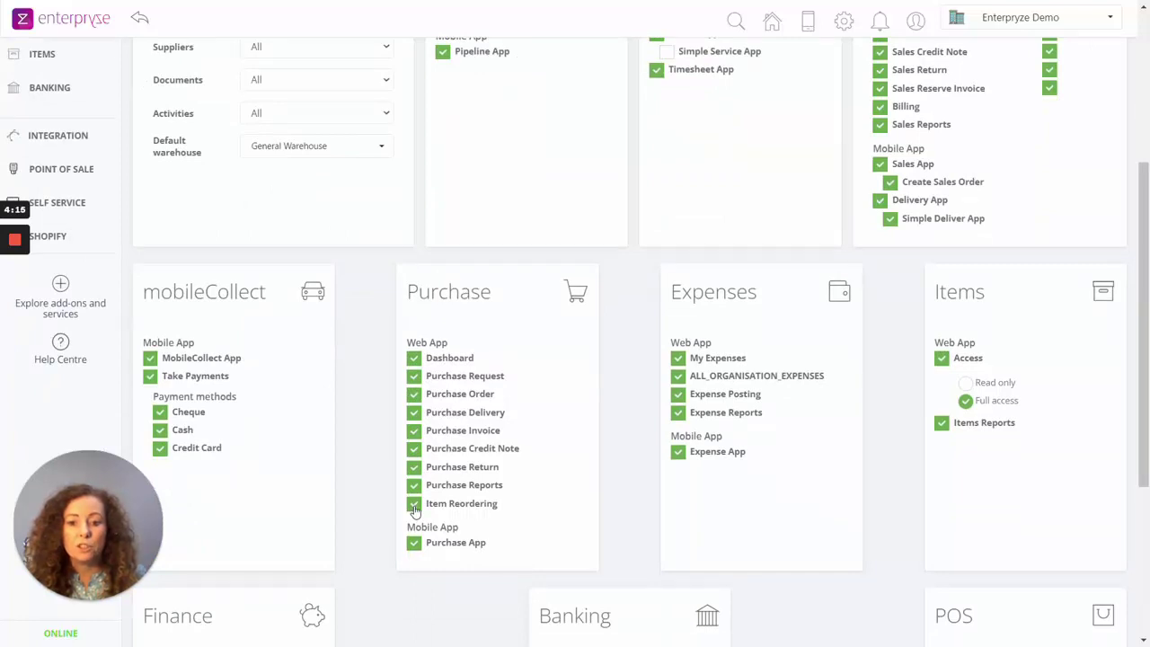
scroll(414, 510, "down", 3)
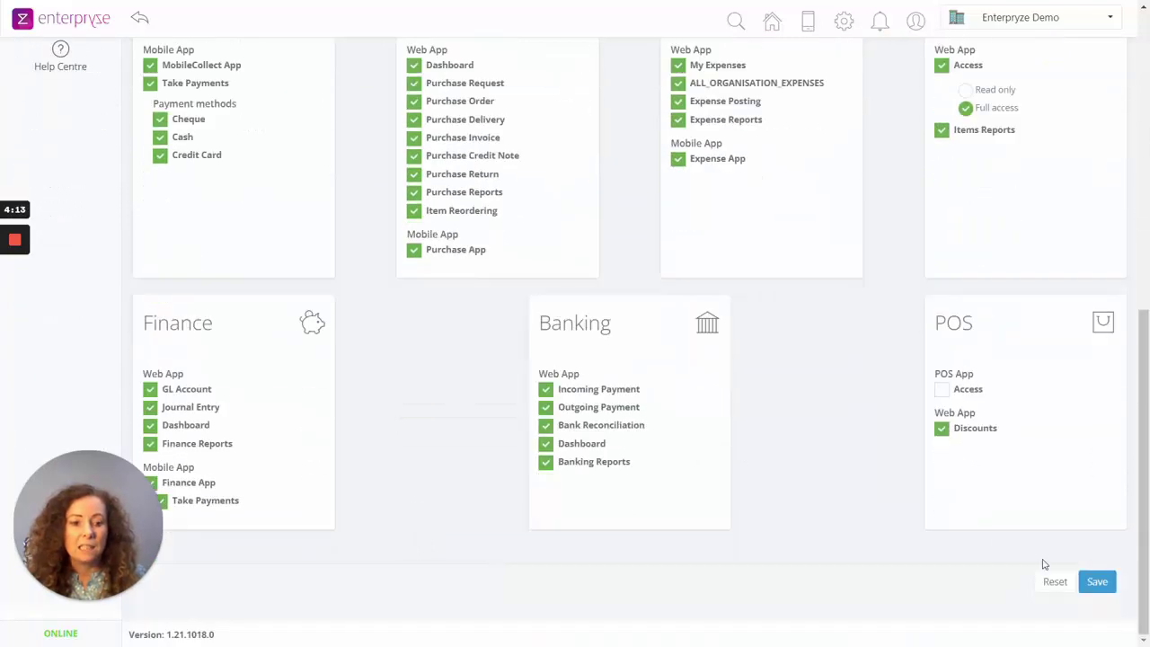
left_click(1096, 582)
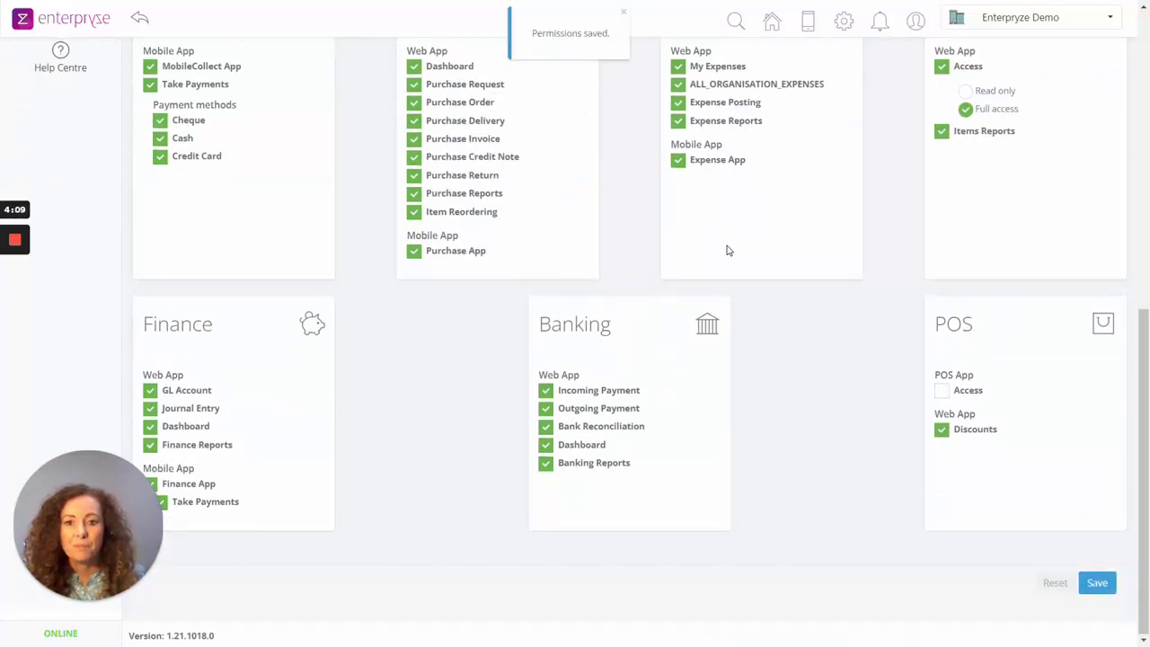
Open the Item Reordering page in the Purchasing module.
scroll(727, 251, "up", 3)
scroll(727, 250, "up", 3)
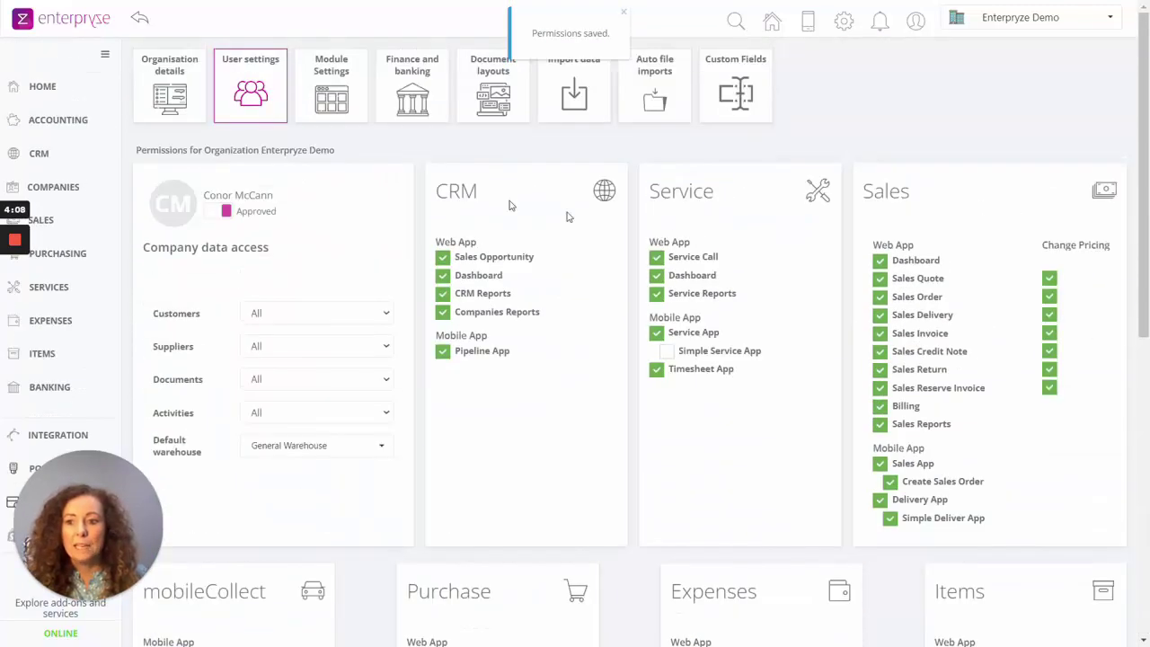
left_click(60, 256)
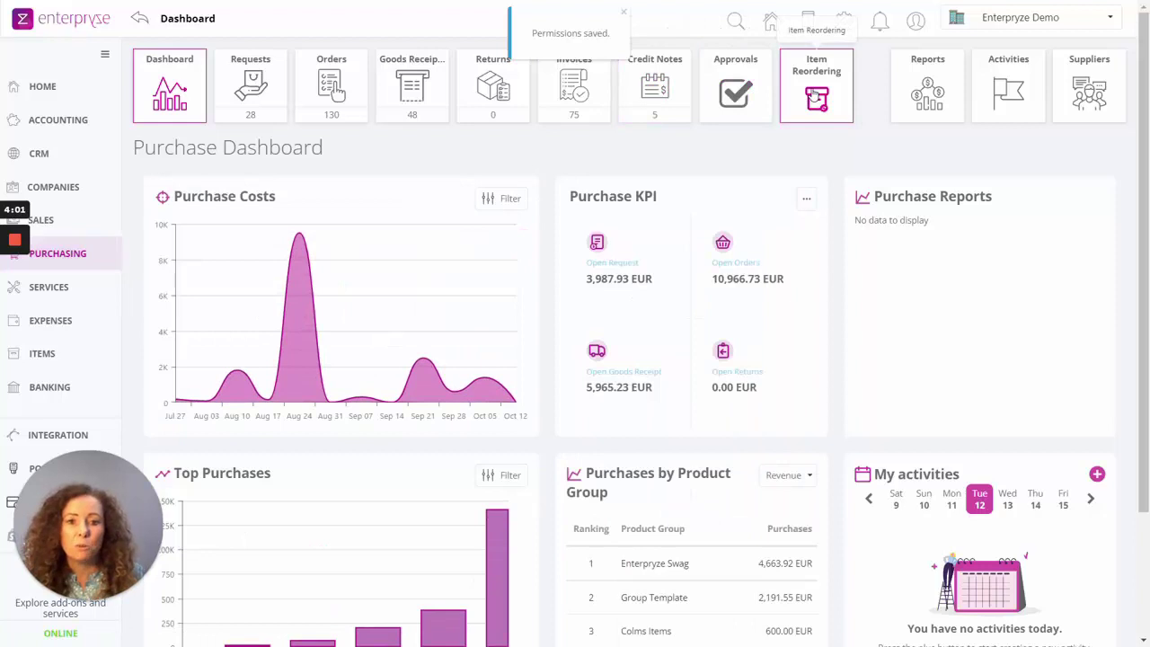
left_click(813, 94)
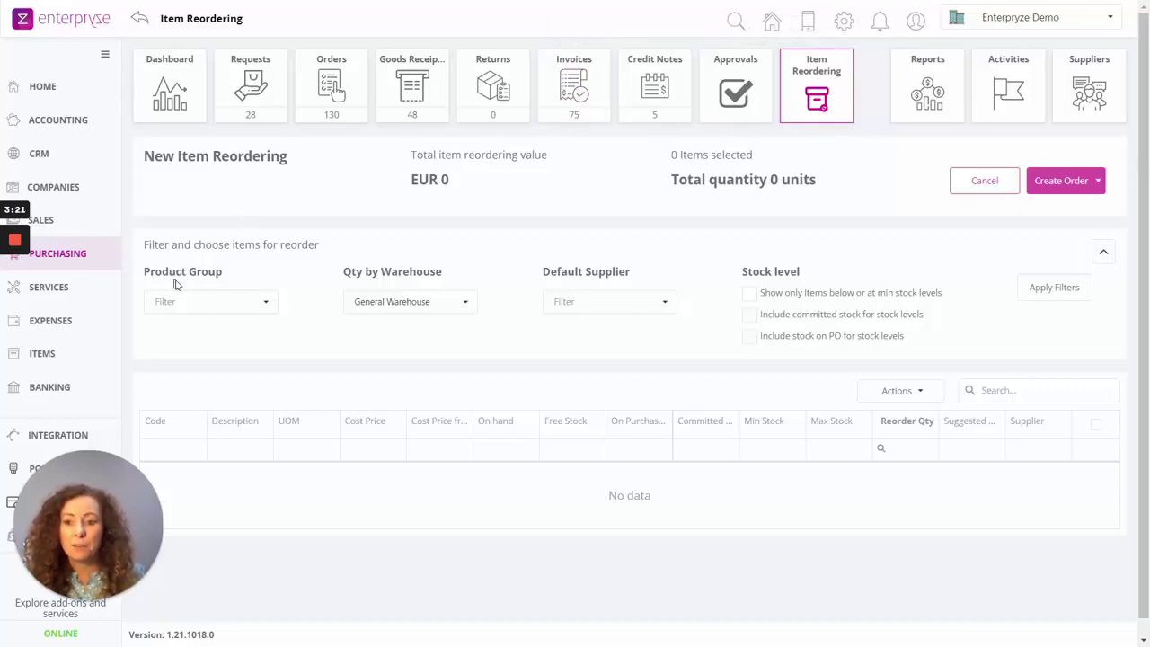
Filter the reorder items by product group Enterpryze Swag and General Warehouse, leaving the default supplier unset, and apply the filters.
left_click(259, 309)
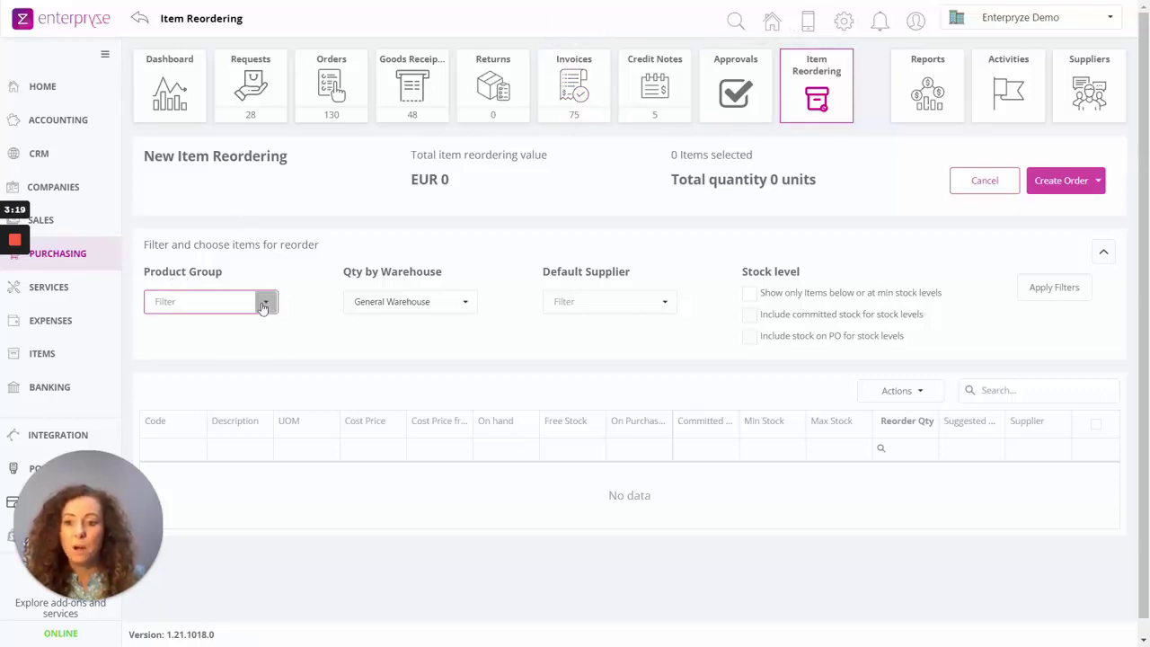
left_click(200, 409)
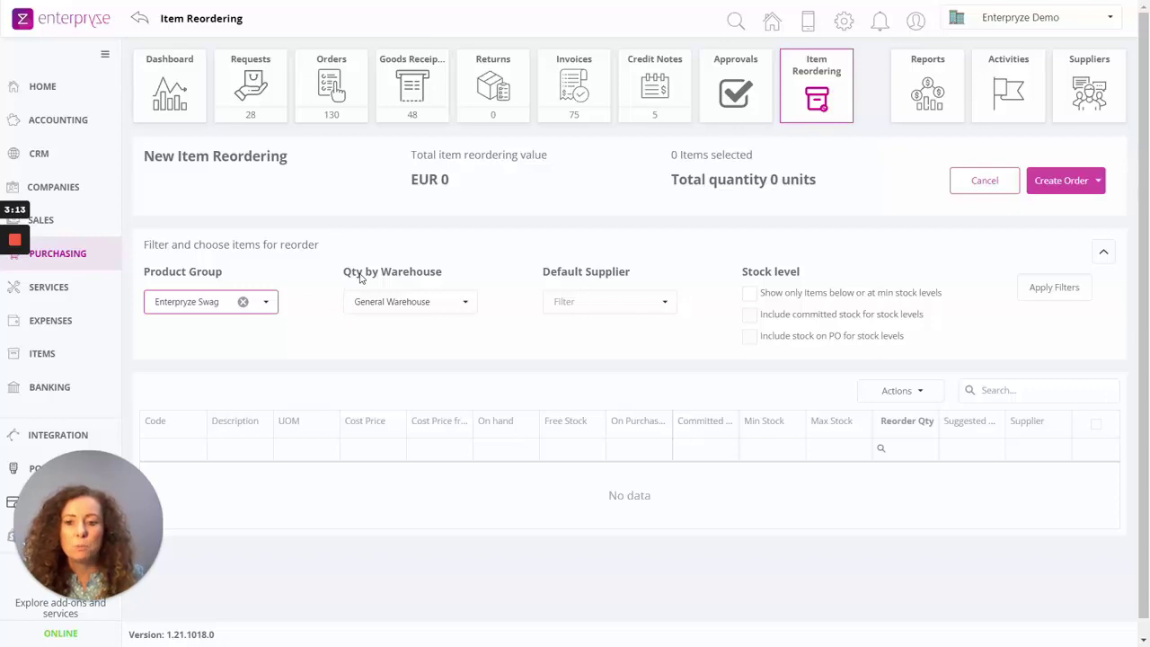
left_click(449, 302)
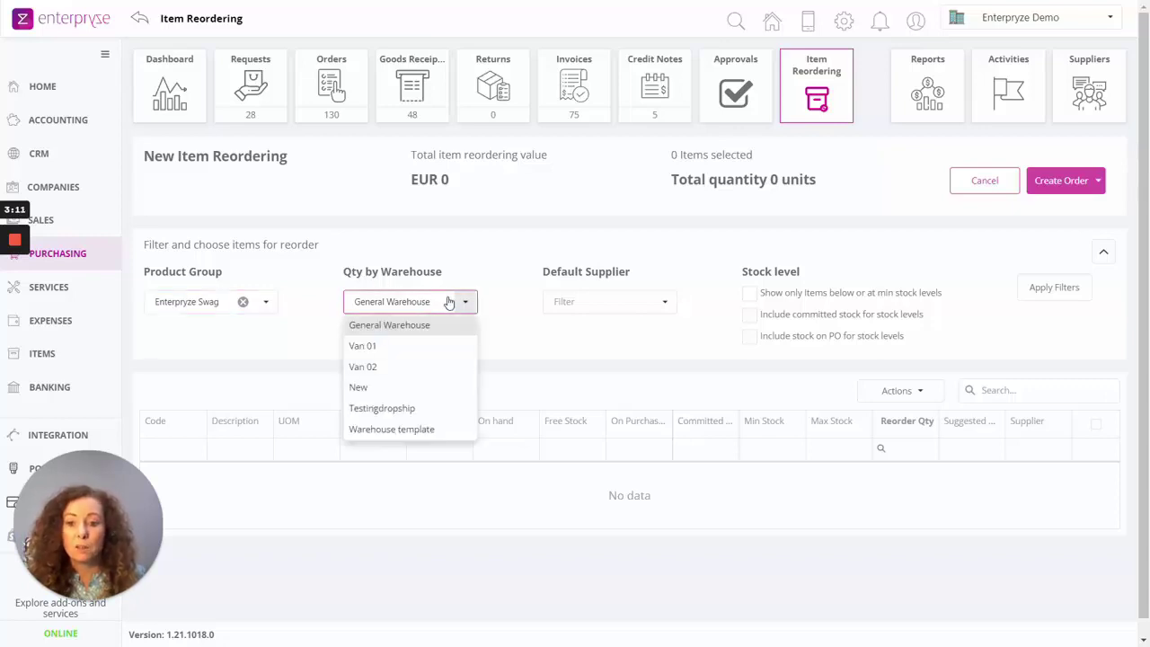
left_click(424, 325)
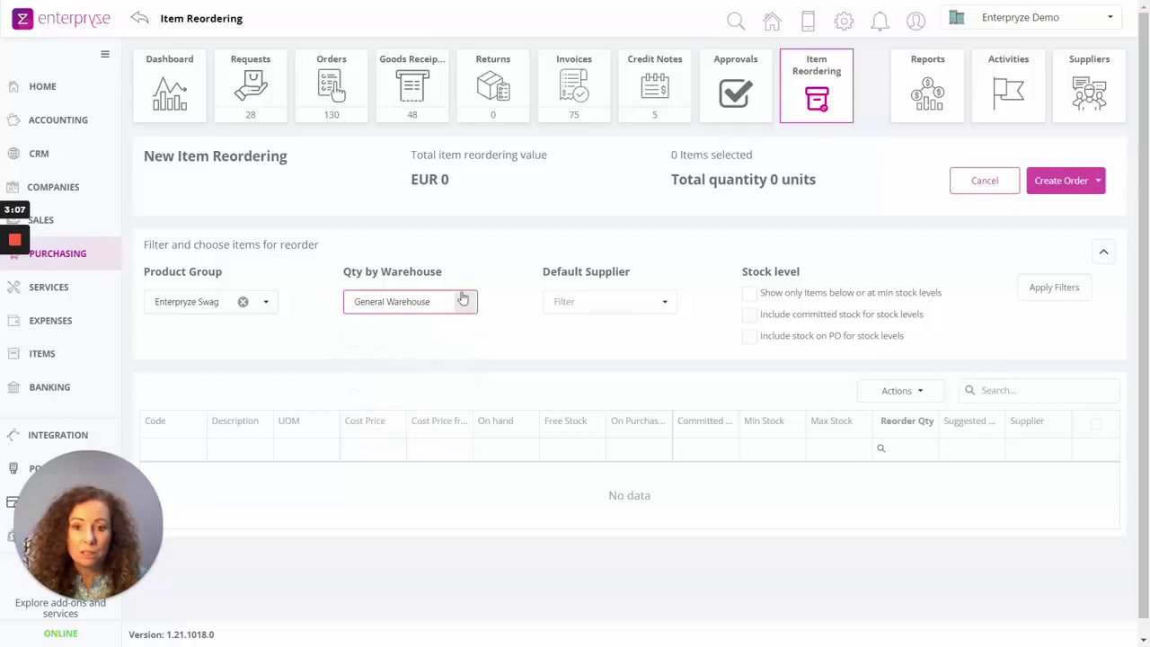
left_click(665, 304)
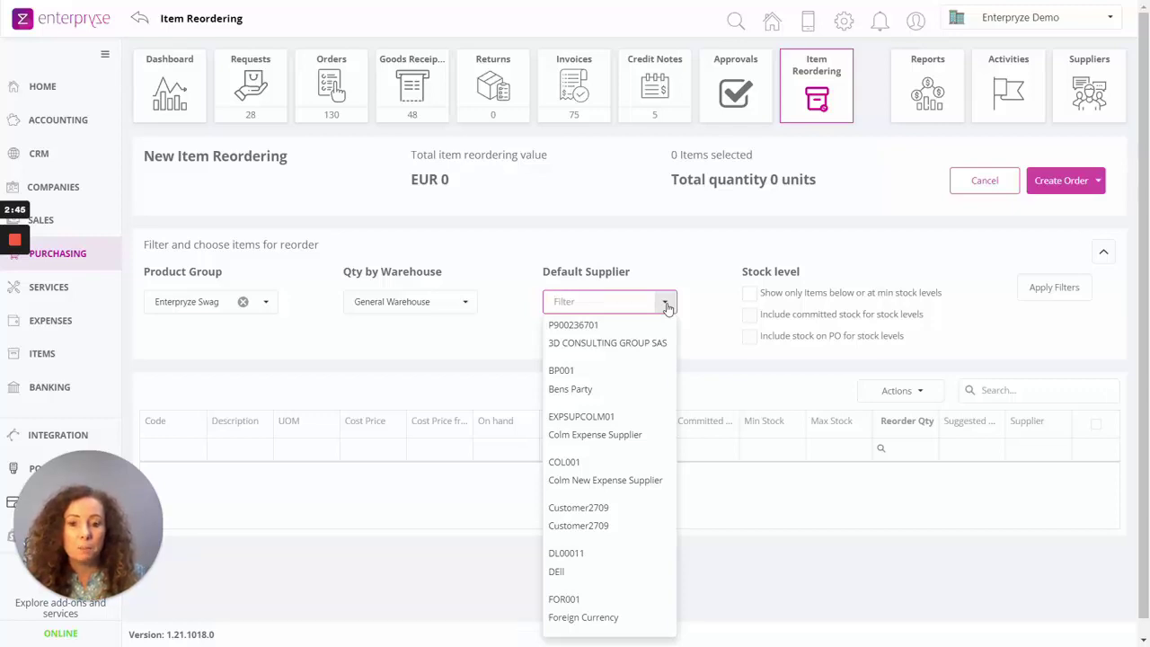
left_click(658, 247)
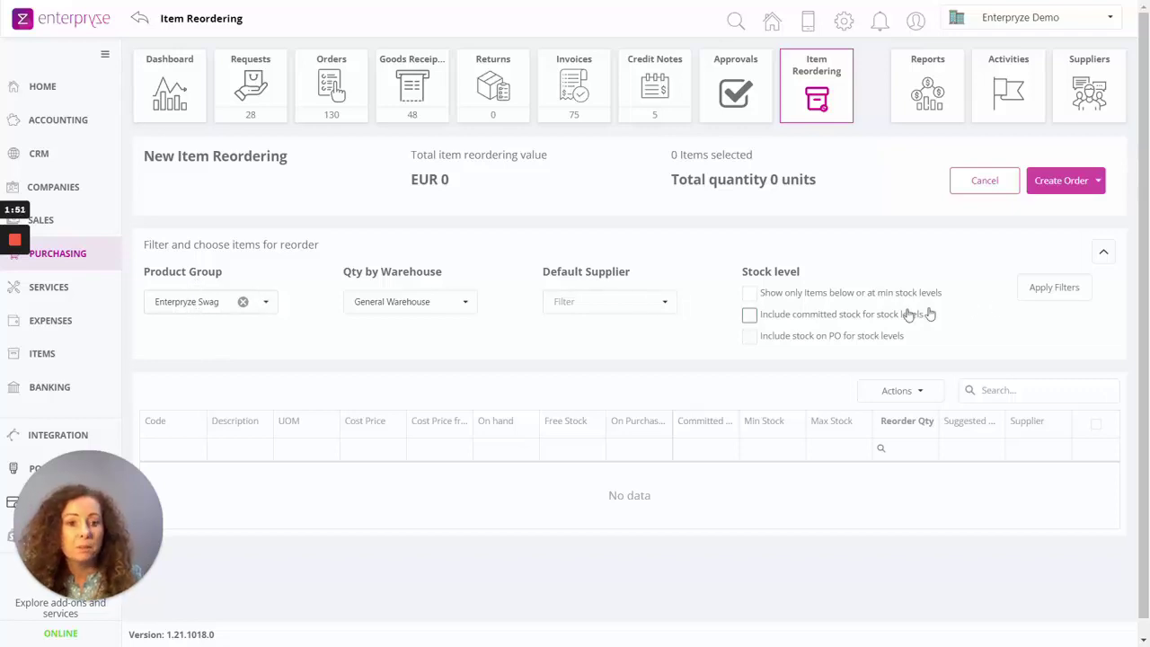
left_click(1060, 292)
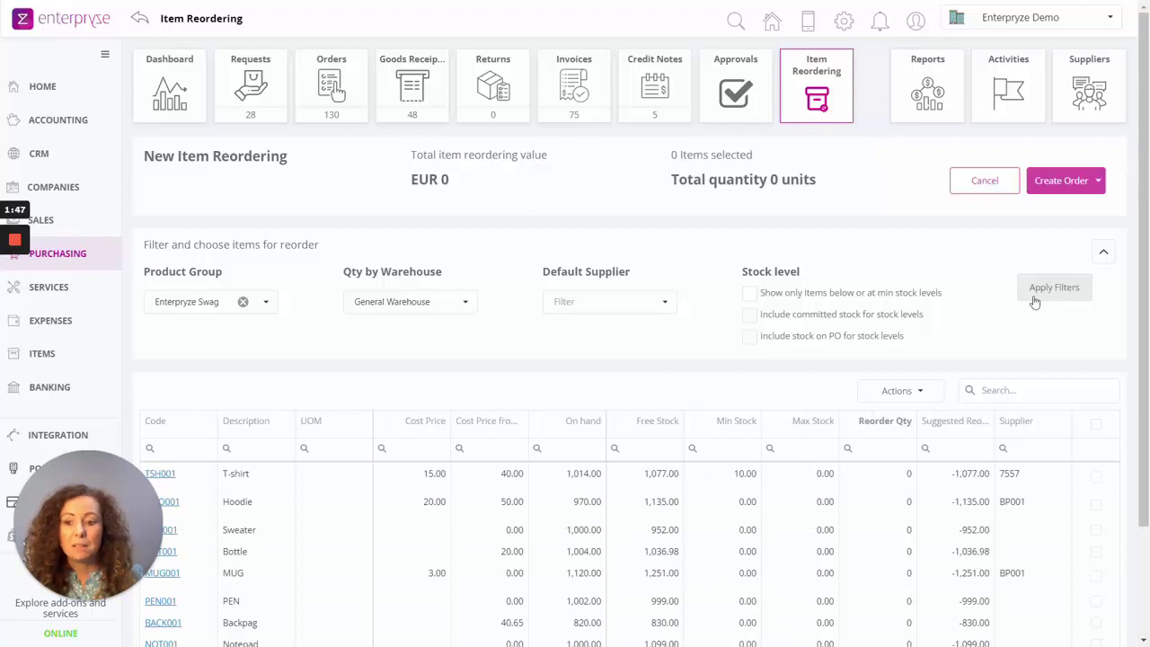
Set the reorder quantity of the T-shirt (TSH001) to 100.
scroll(1012, 320, "down", 2)
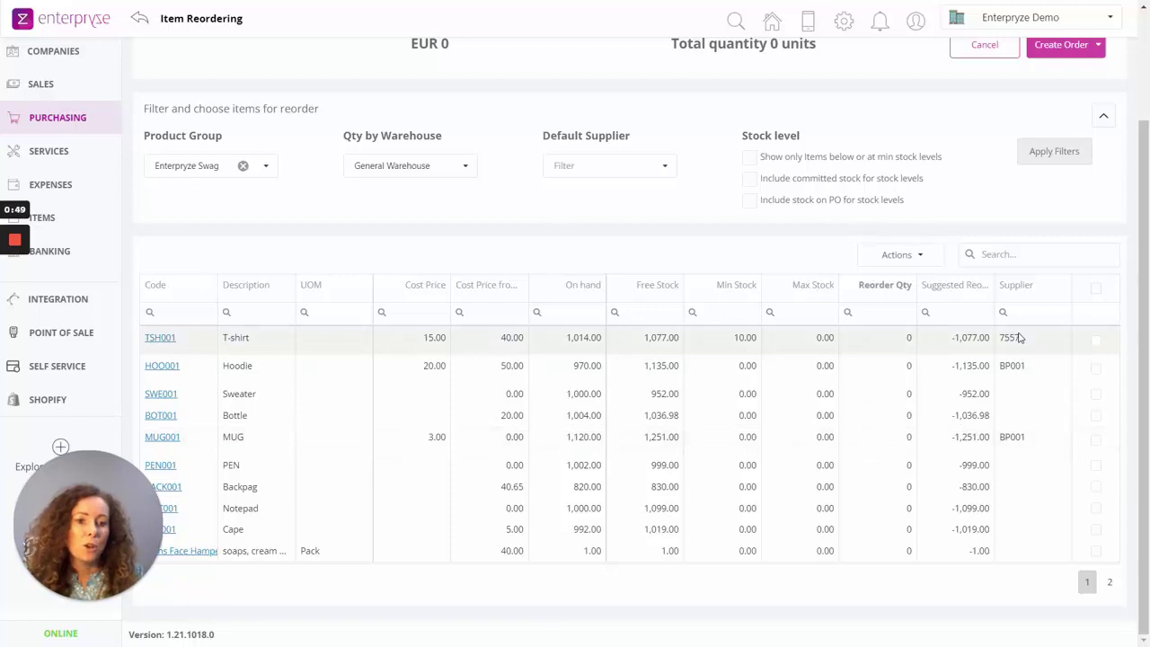
left_click(887, 338)
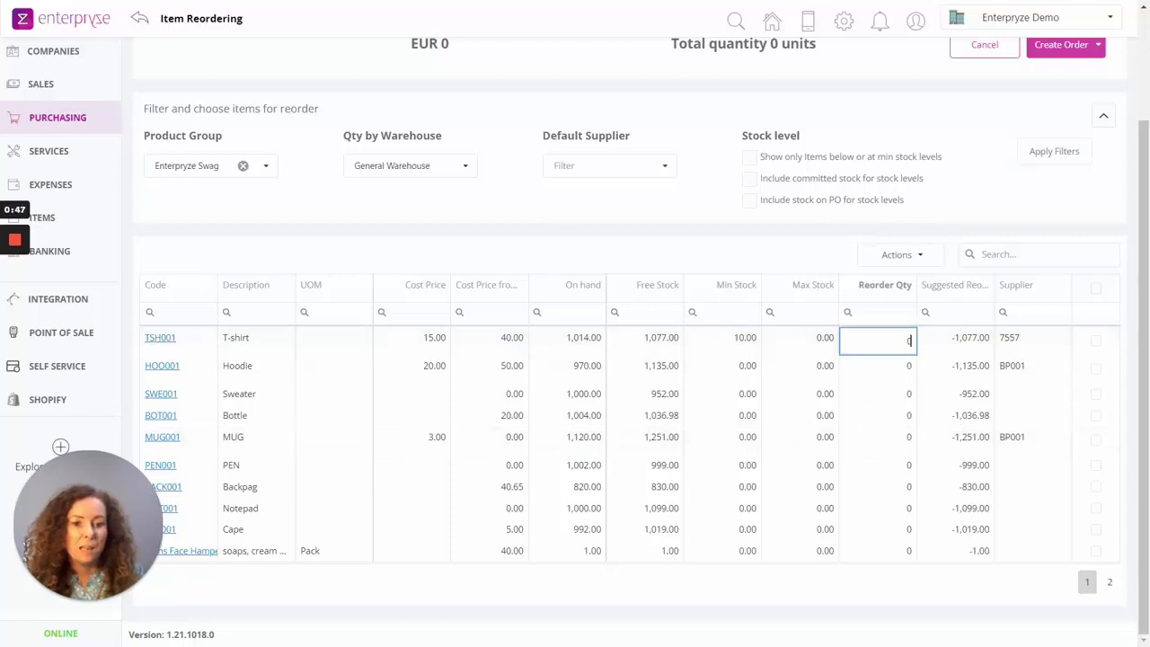
double_click(908, 340)
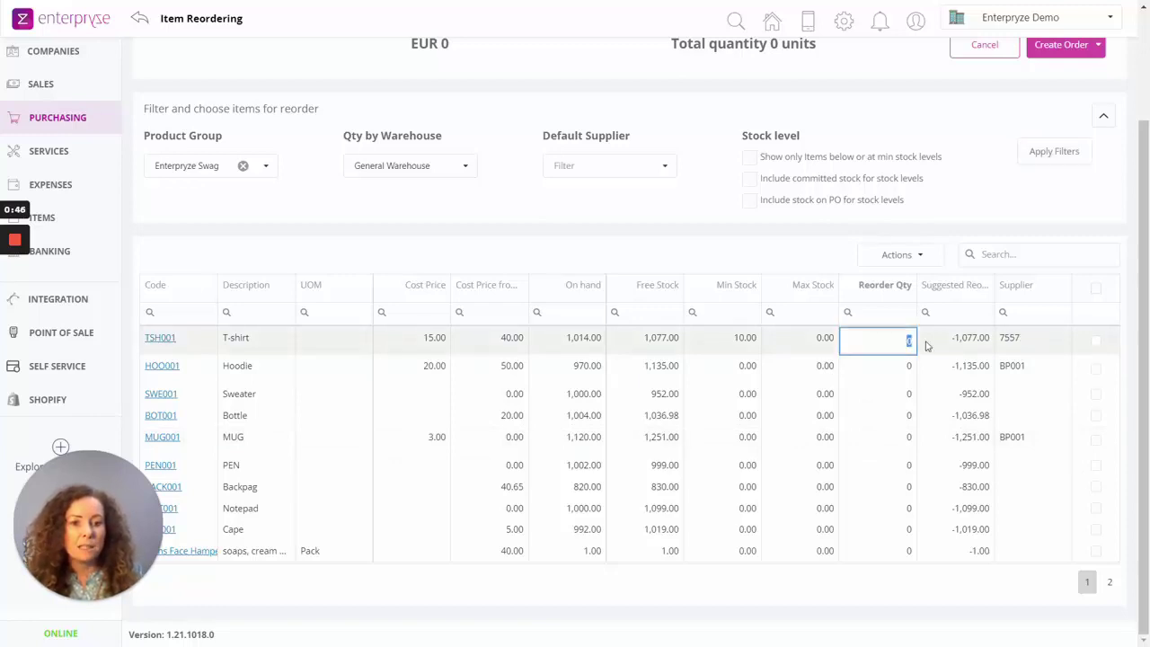
type("100")
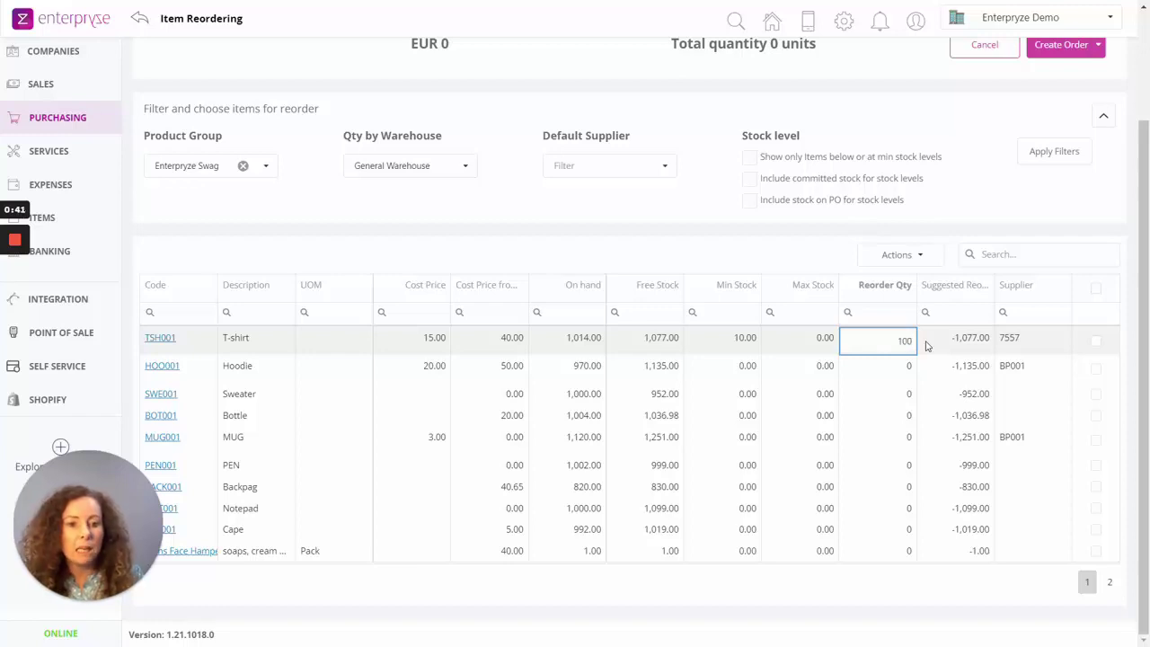
Set the reorder quantity of the Hoodie (HOO001) to 200.
left_click(906, 367)
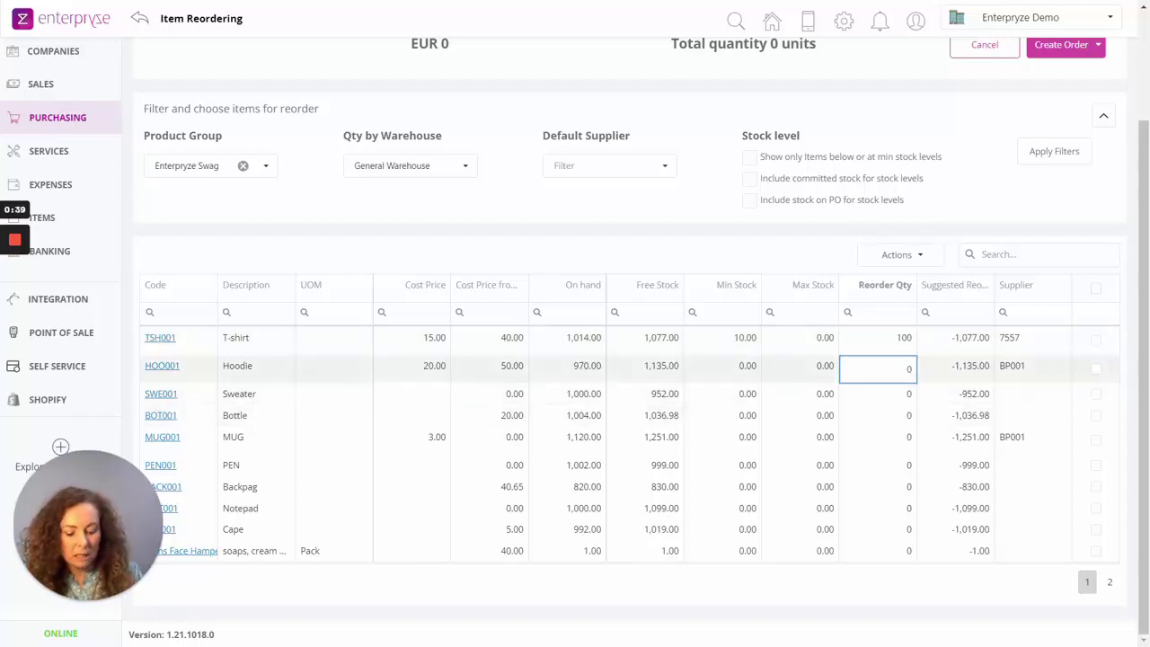
type("2")
key("BackSpace")
key("BackSpace")
type("200")
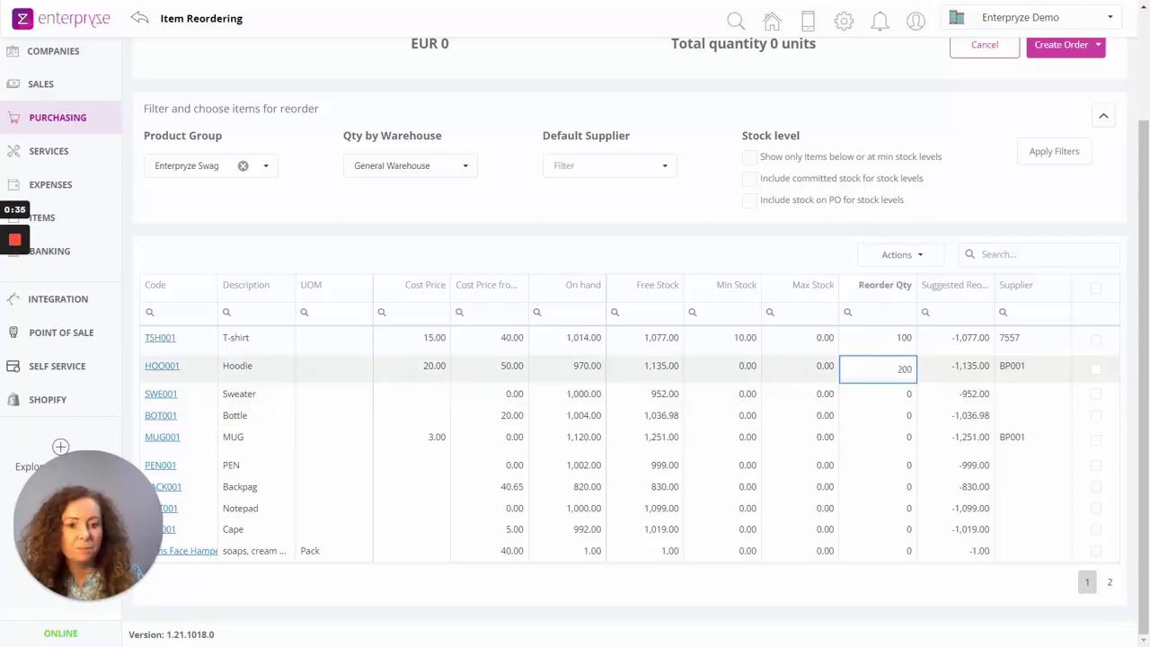
Set the reorder quantity of the MUG (MUG001) to 150.
left_click(903, 394)
left_click(907, 438)
double_click(907, 439)
type("150")
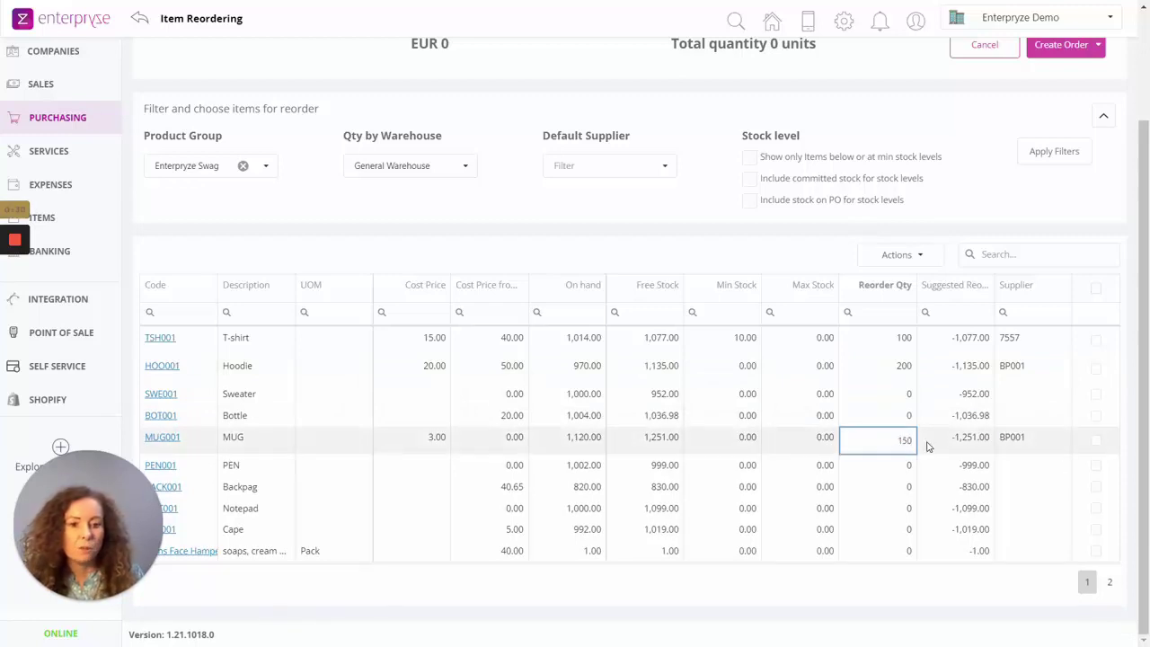
key("Return")
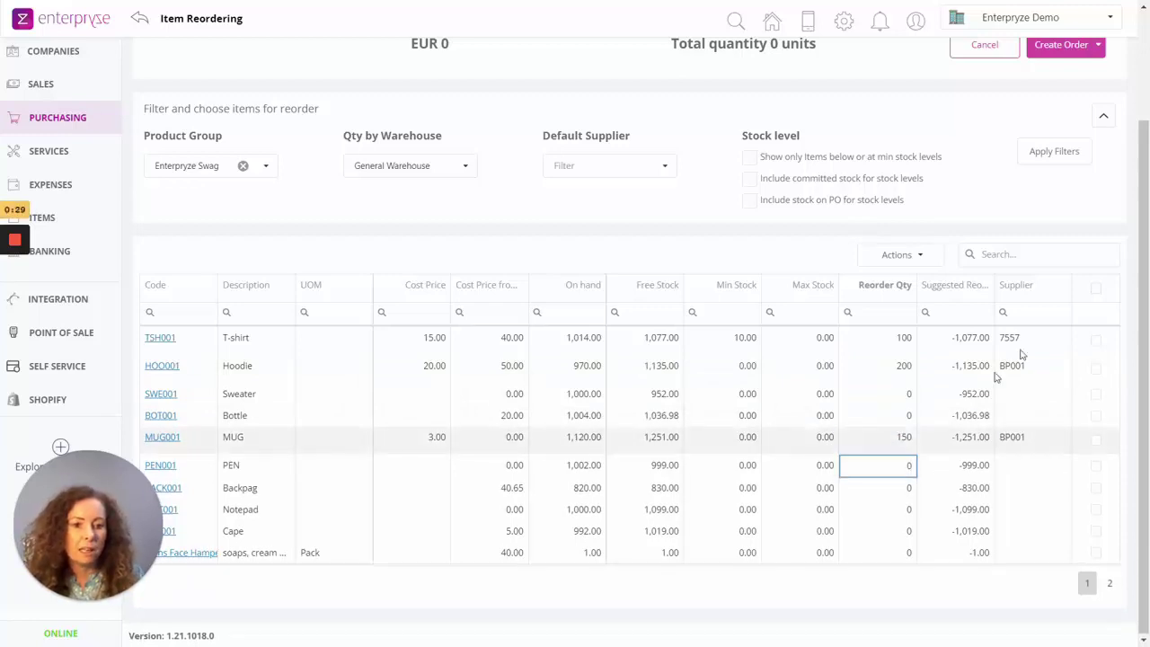
Select the T-shirt, Hoodie and MUG rows and create the purchase orders for them.
left_click(1097, 342)
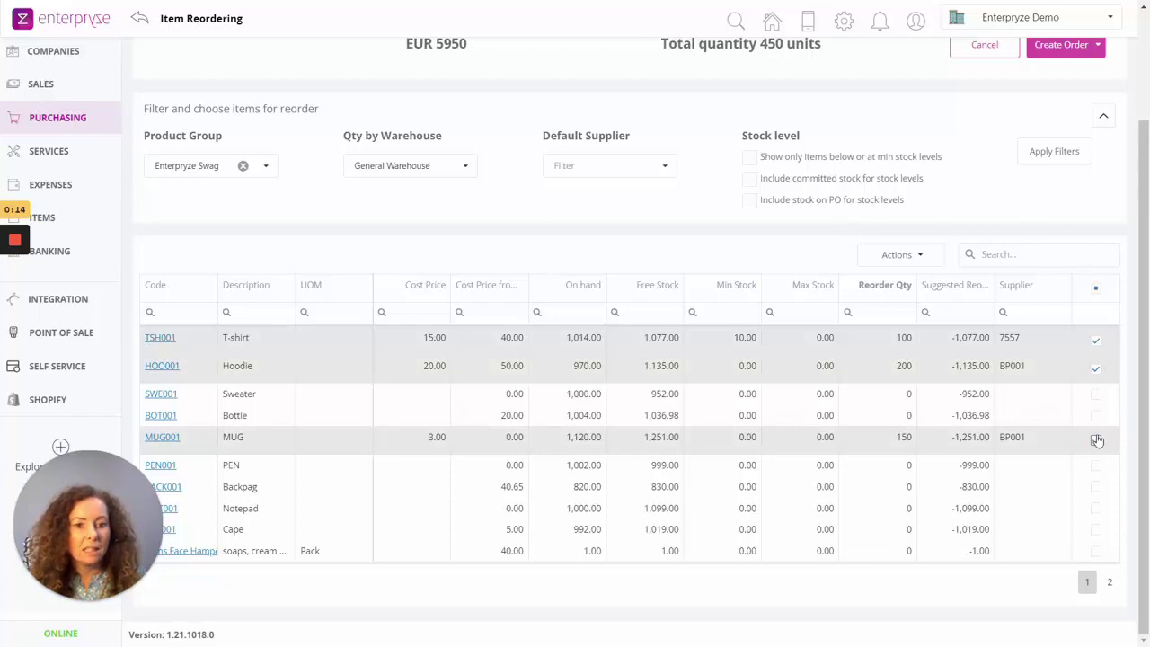
scroll(1084, 155, "up", 1)
scroll(1084, 155, "up", 2)
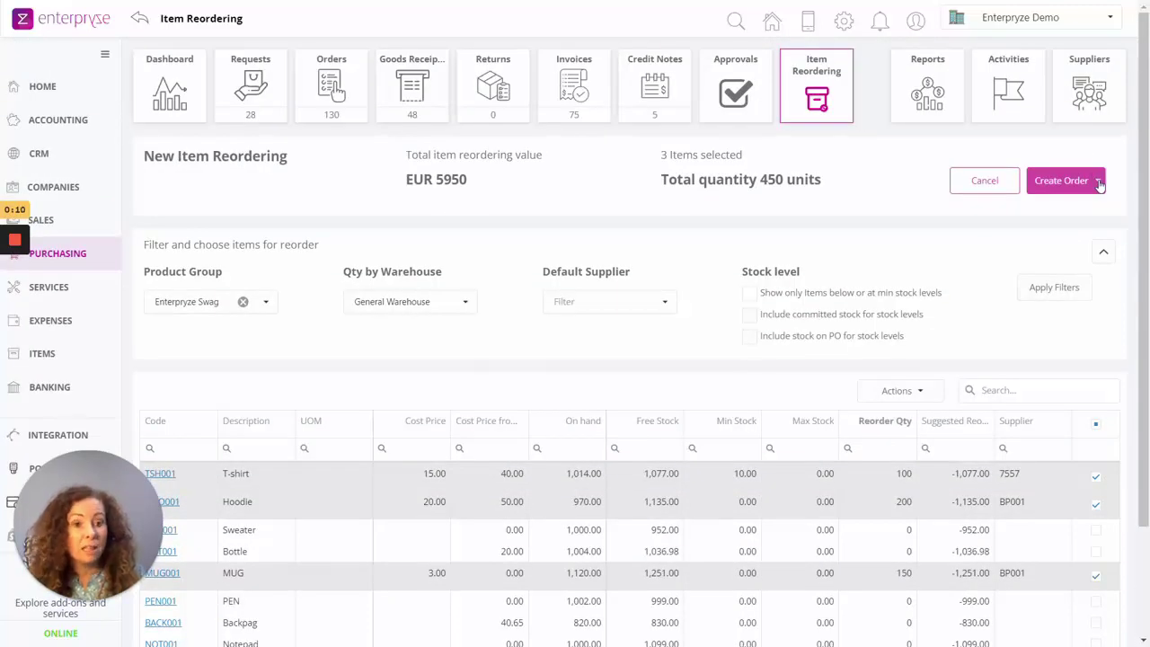
left_click(1100, 184)
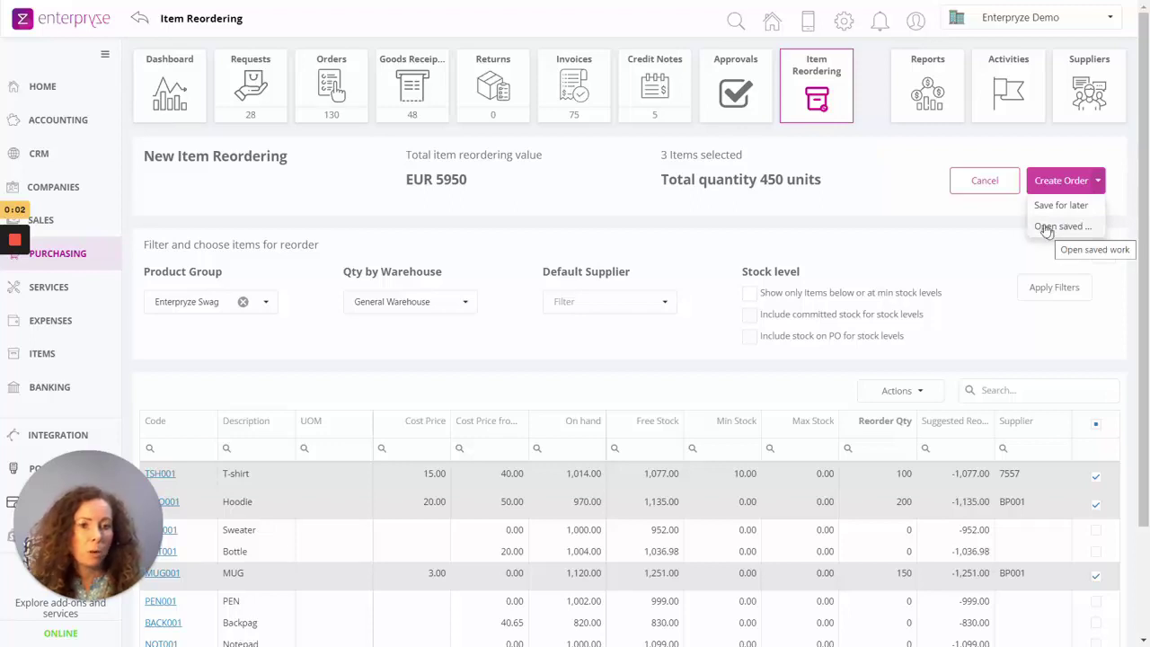
left_click(988, 208)
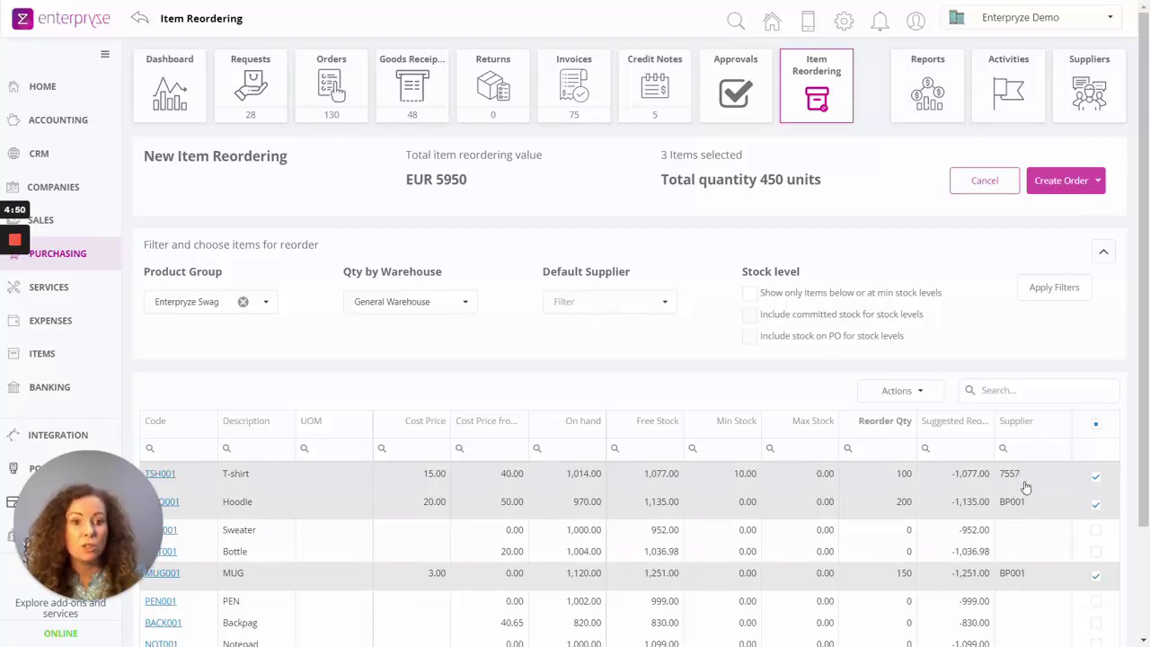
left_click(1046, 184)
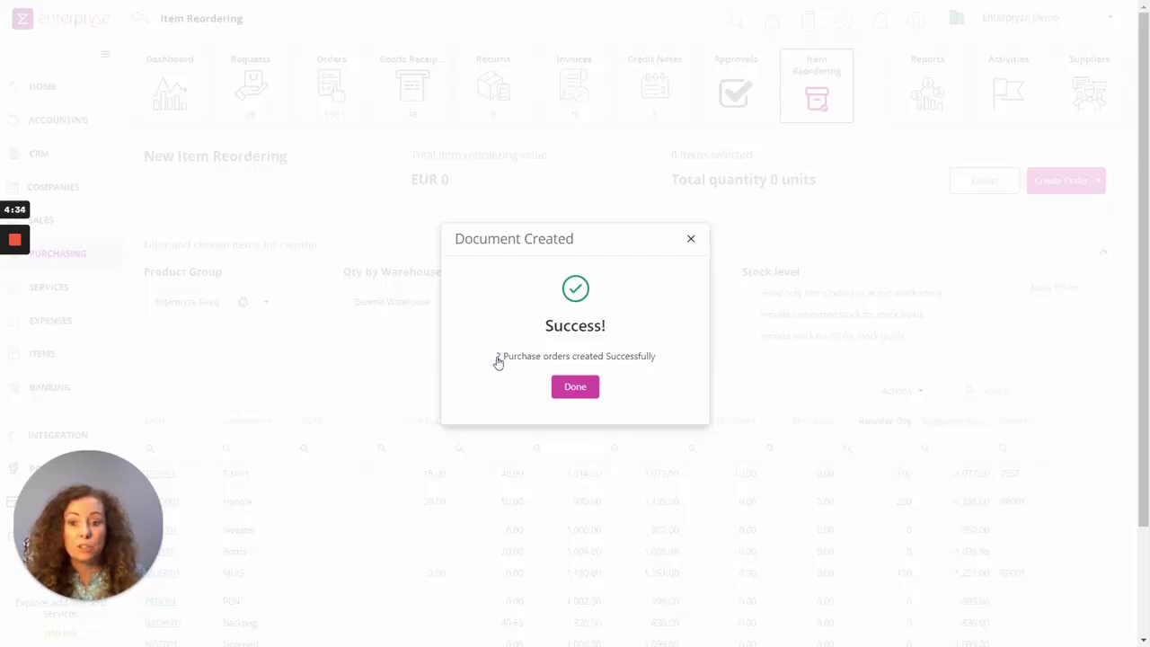
left_click(594, 395)
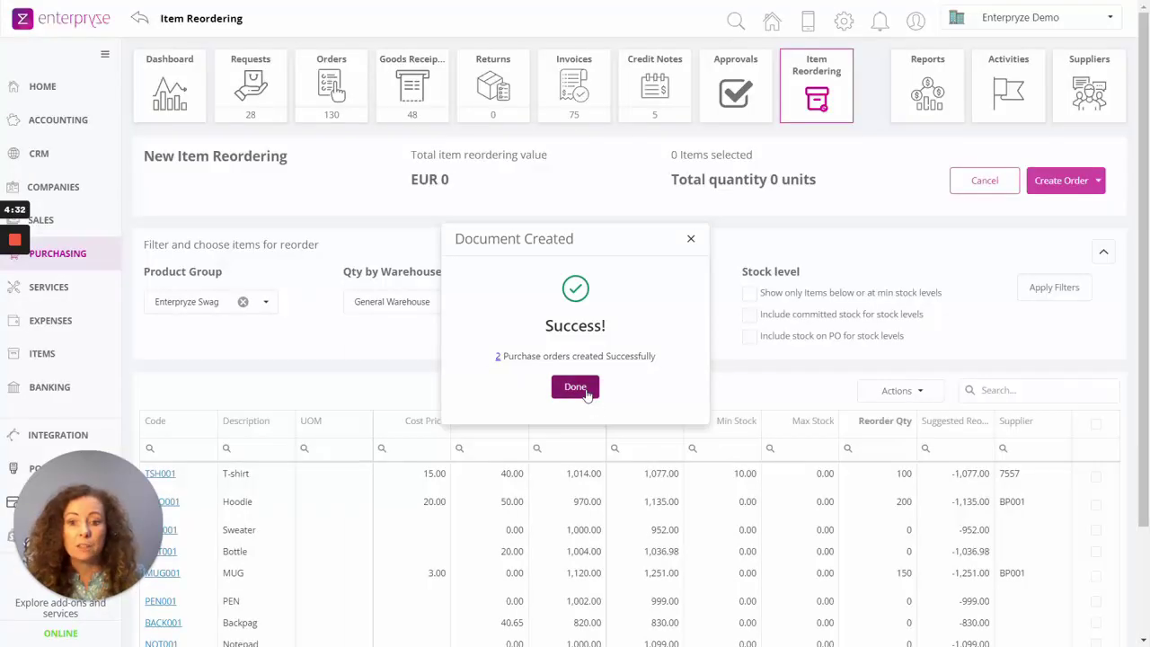
Open the newest Bens Party order from the purchase orders list and check which document types it can be copied to.
left_click(329, 86)
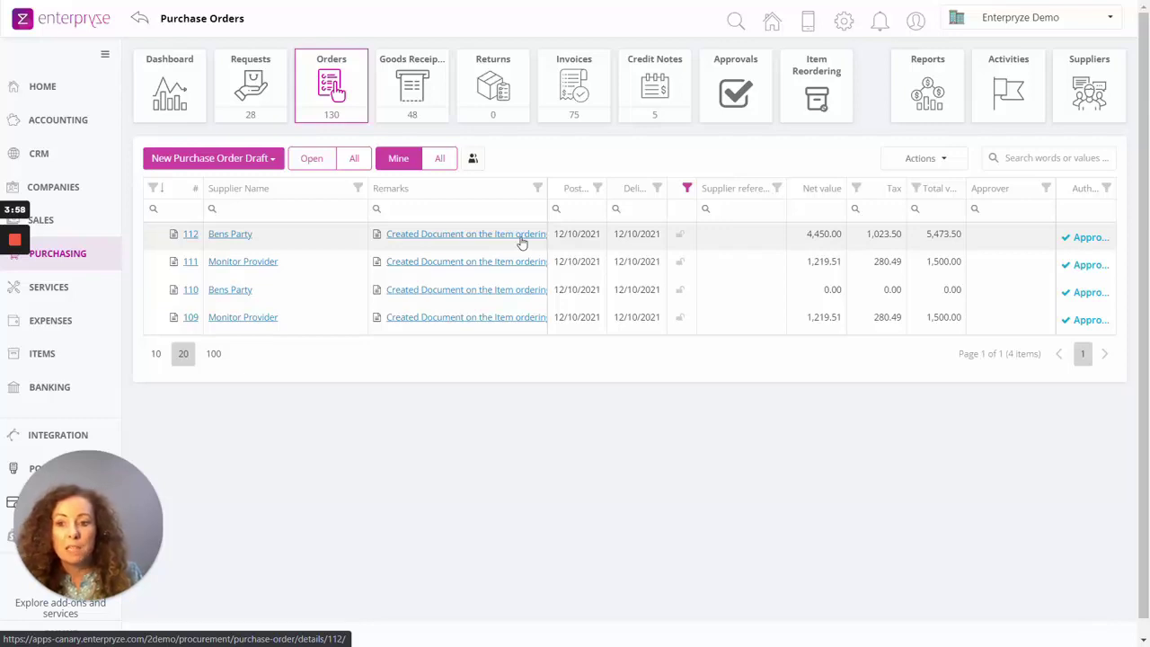
left_click(190, 236)
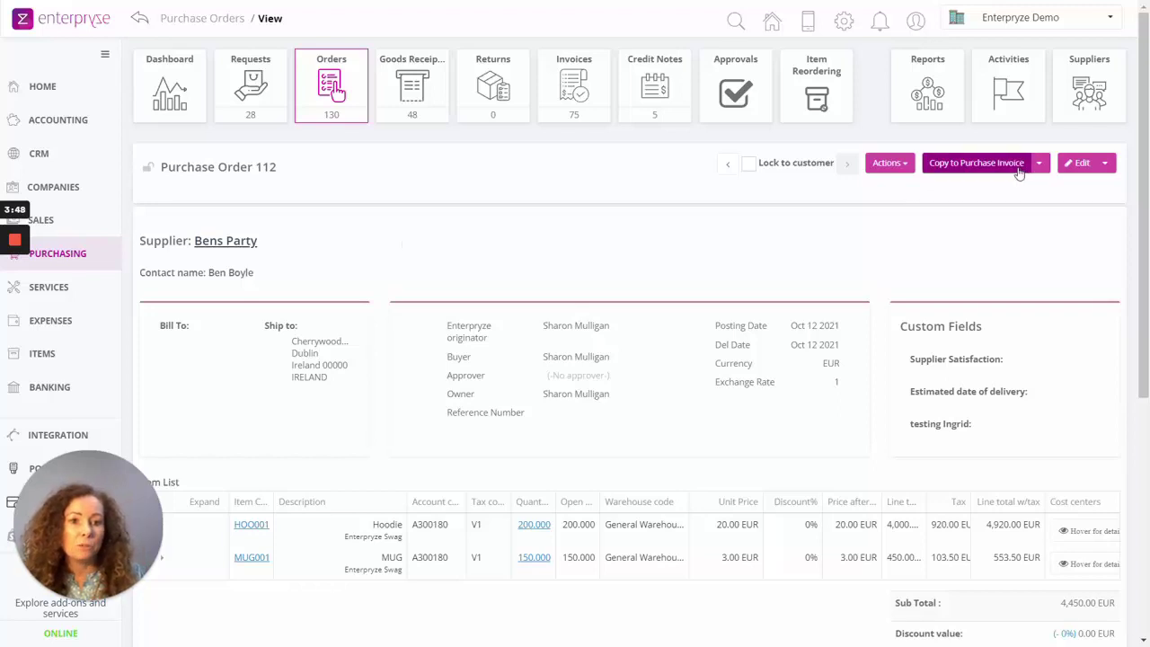
left_click(1037, 164)
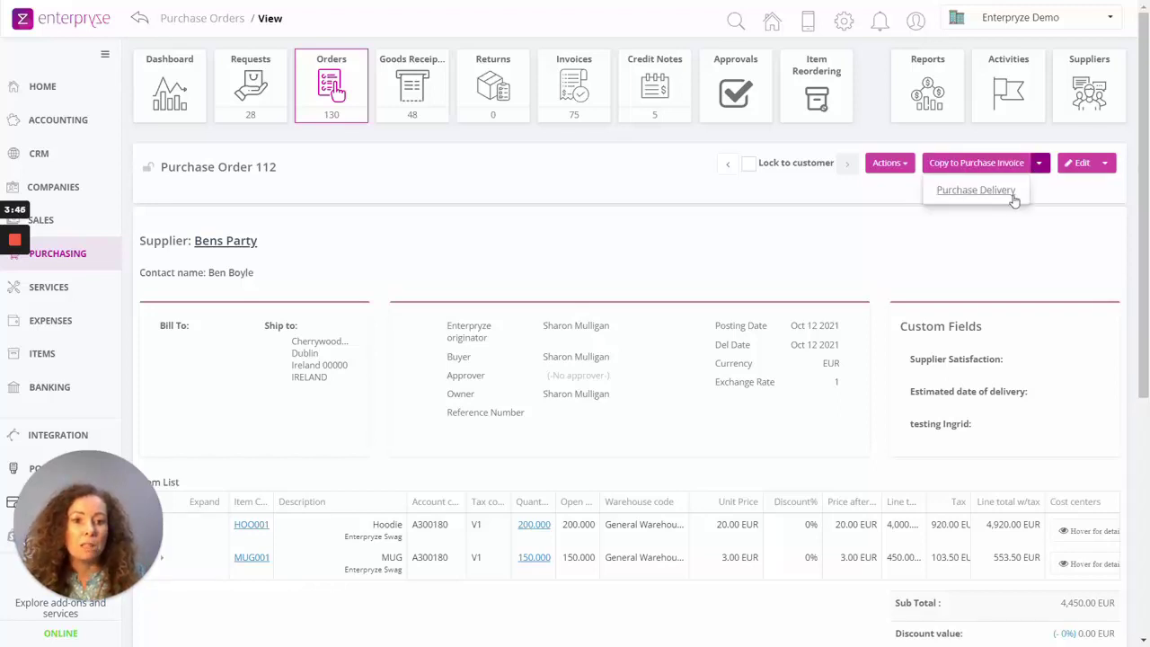
left_click(1068, 248)
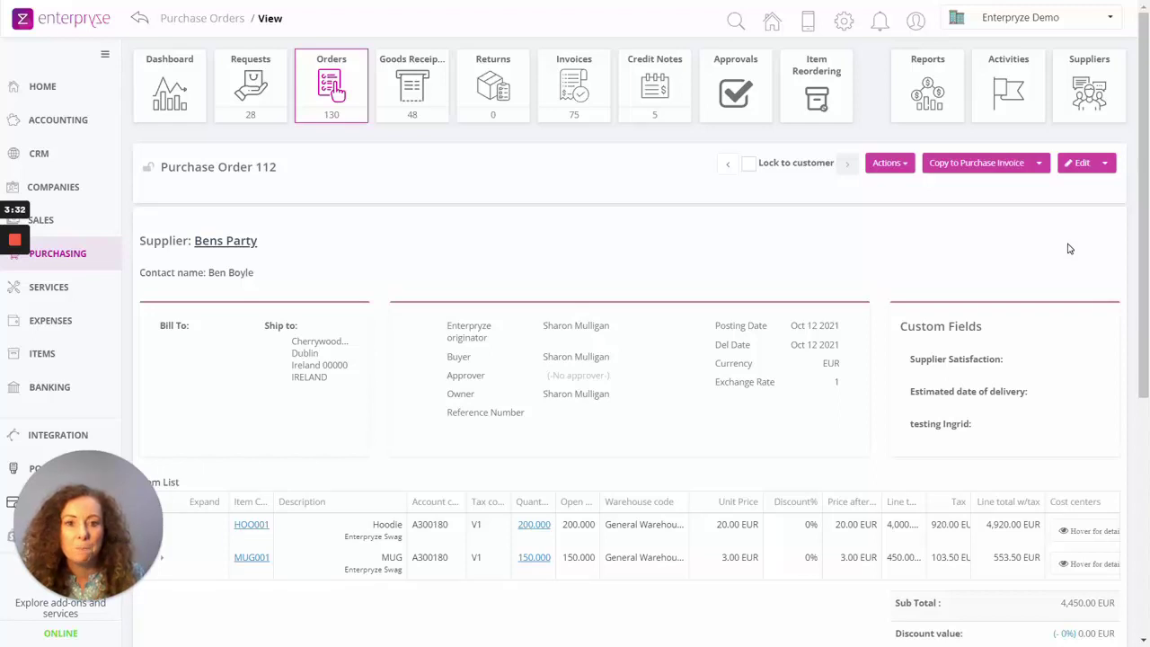
Return to the Item Reordering page to start a new reordering.
left_click(815, 85)
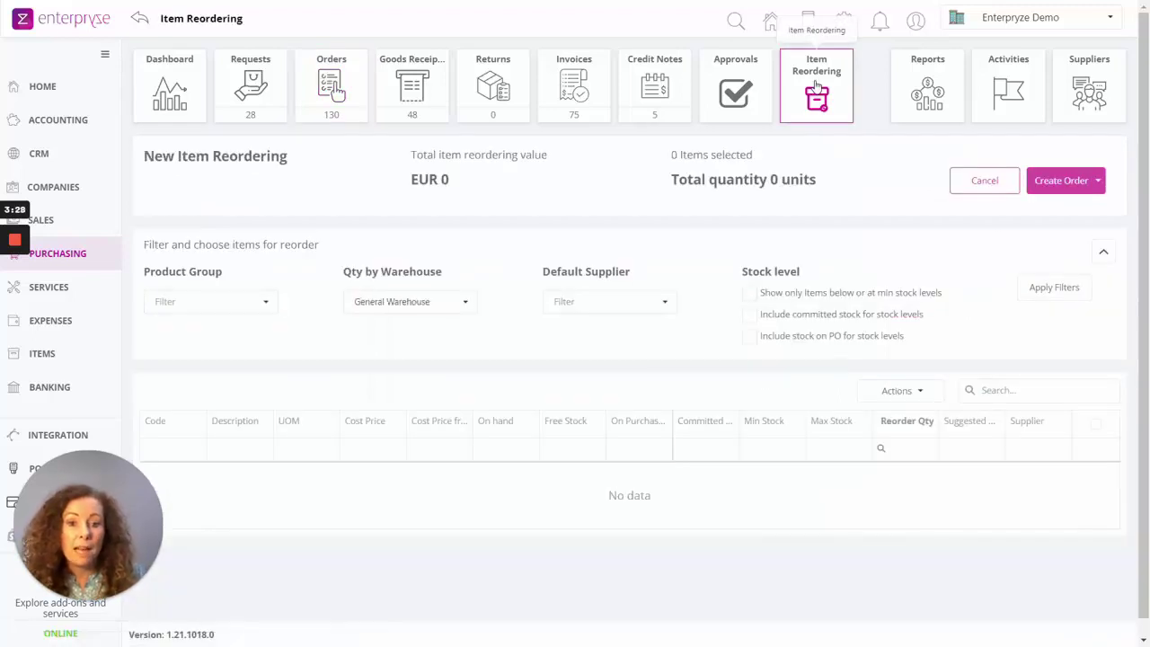